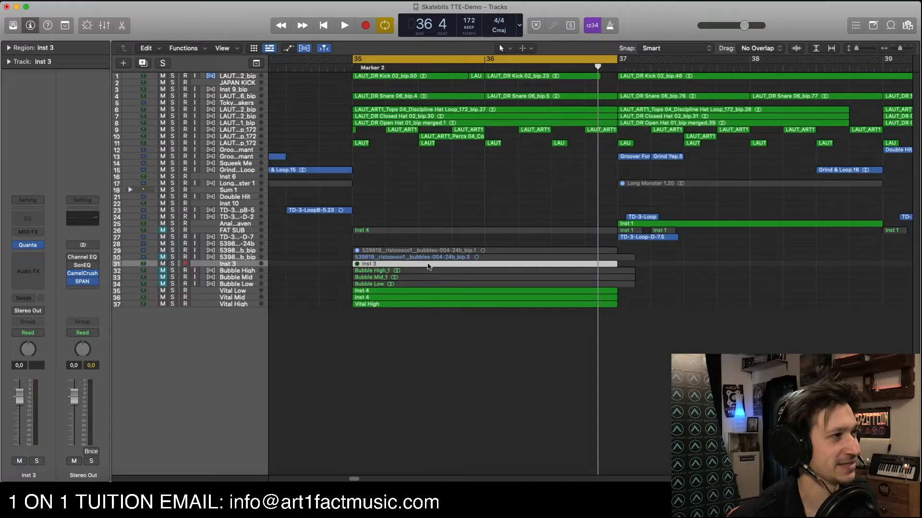
# Step: Open the Inst 3 region in the piano roll and move its long note down one octave to C3
pyautogui.doubleClick(428, 267)
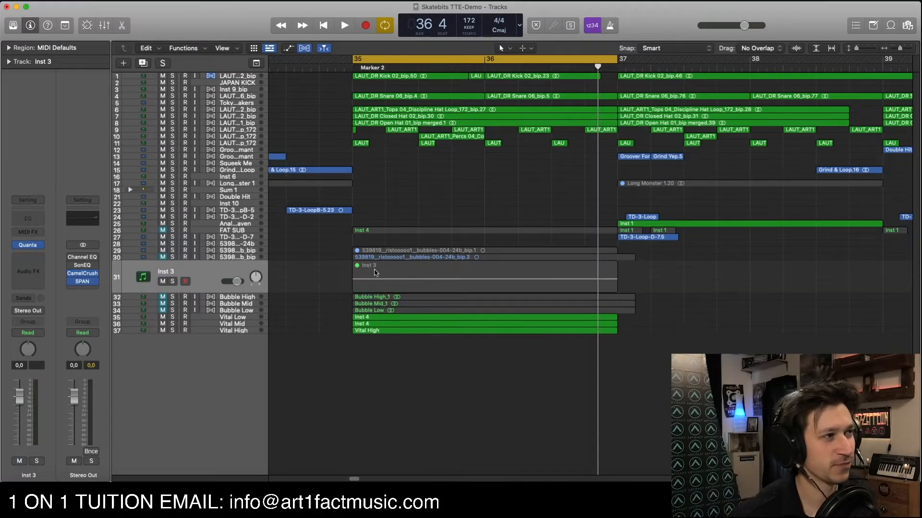
pyautogui.click(343, 227)
pyautogui.click(366, 229)
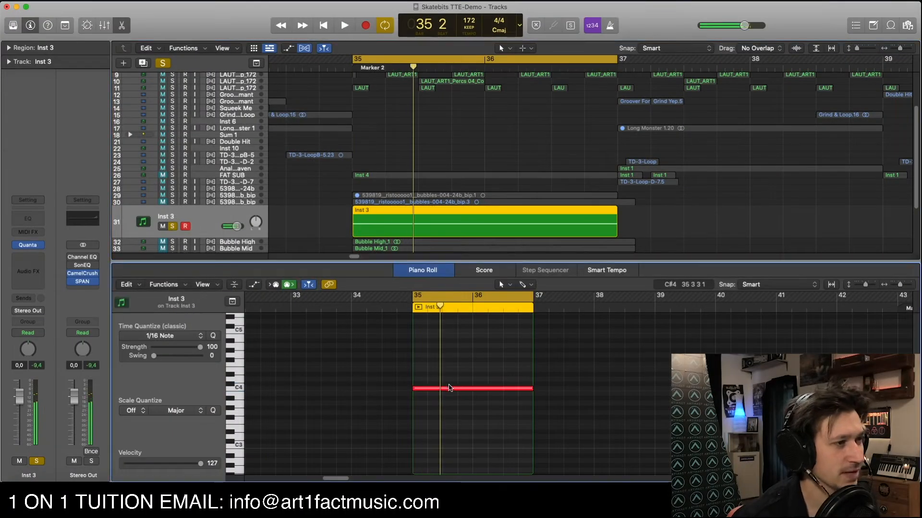
pyautogui.moveTo(450, 388); pyautogui.dragTo(450, 446)
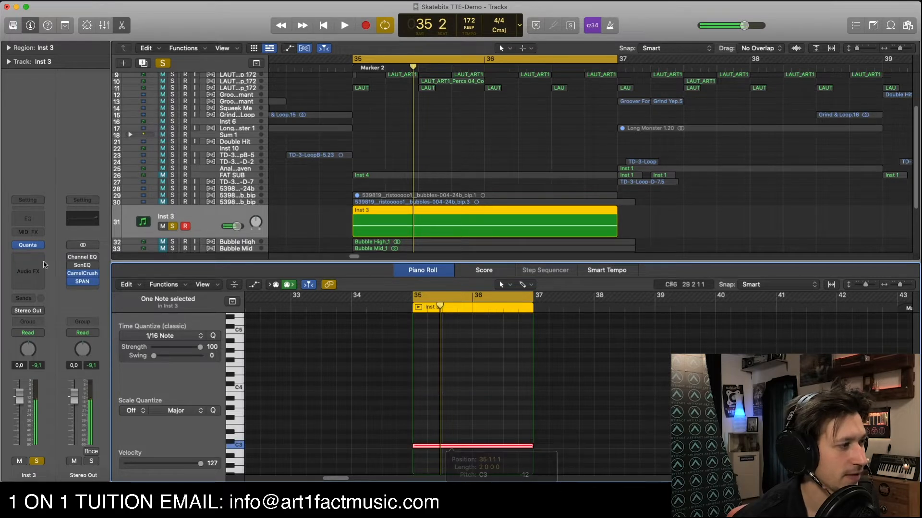
# Step: Open the Quanta instrument on the Inst 3 track to examine its sample and grain settings, and close it
pyautogui.click(27, 245)
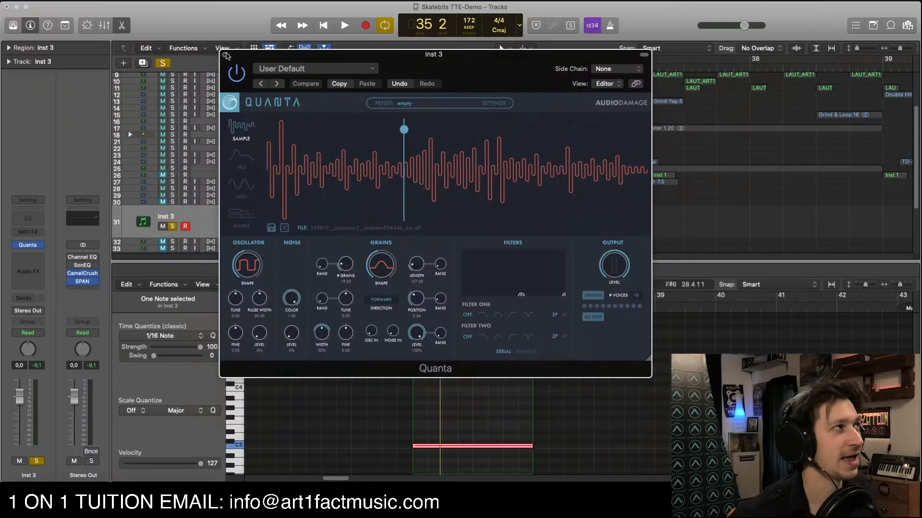
pyautogui.click(225, 55)
# Step: Solo the Bubble High, Bubble Mid and Bubble Low tracks and take Inst 3 out of solo
pyautogui.scroll(-3, 342, 185)
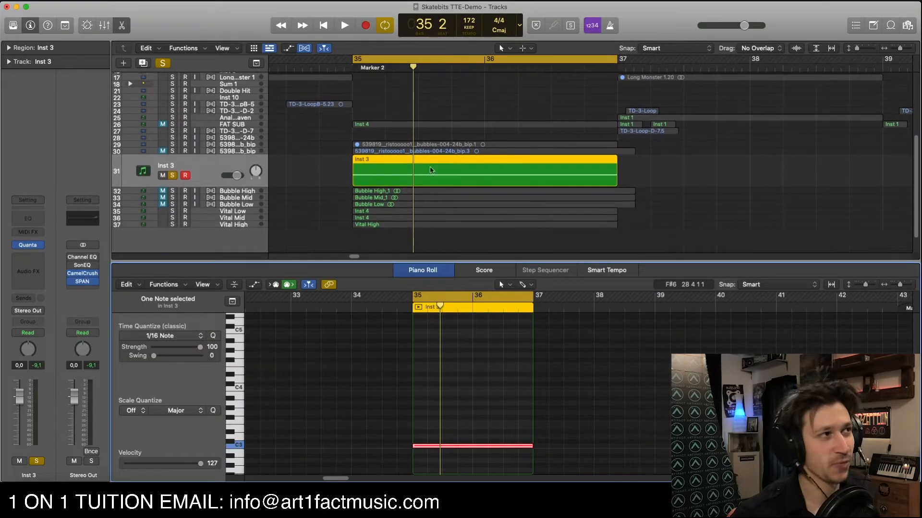
pyautogui.click(343, 186)
pyautogui.click(172, 191)
pyautogui.click(172, 197)
pyautogui.click(172, 204)
pyautogui.click(173, 175)
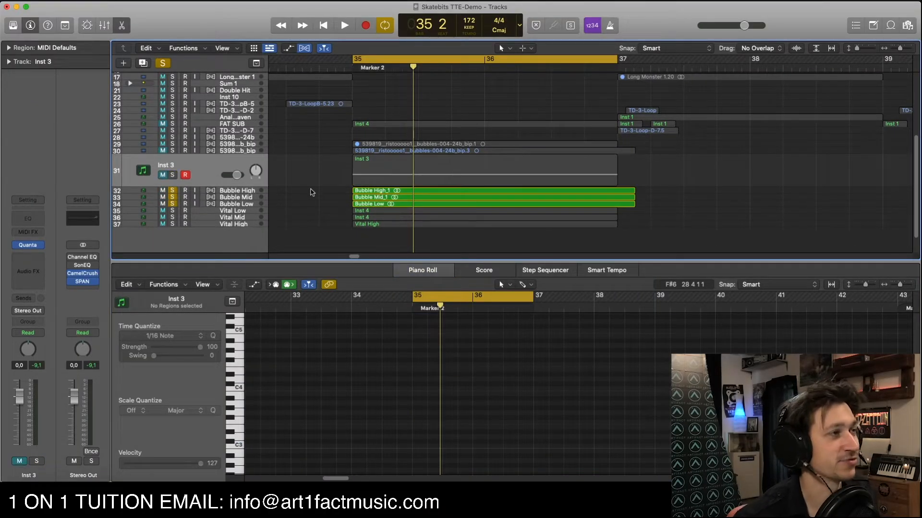
# Step: Step through the Bubble High, Bubble Mid and Bubble Low tracks to view their enlarged waveforms
pyautogui.click(237, 192)
pyautogui.press('Down')
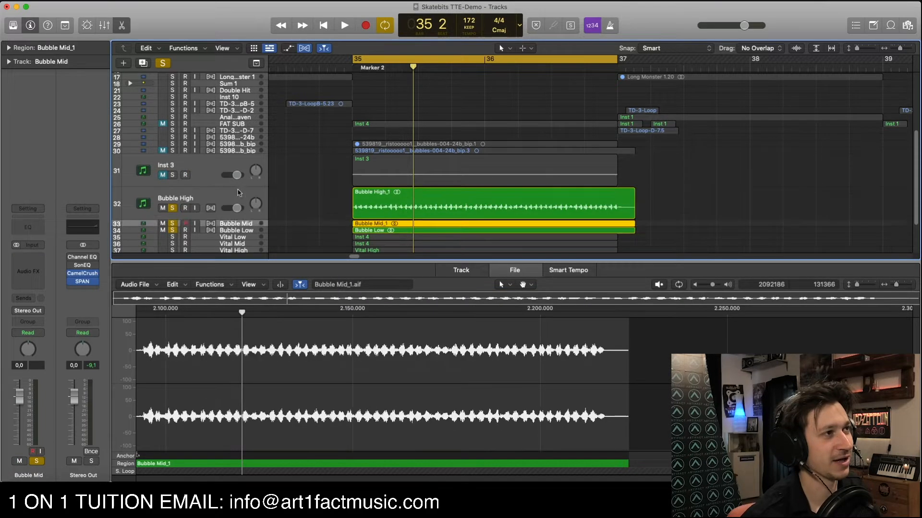
pyautogui.press('Down')
pyautogui.scroll(-3, 303, 169)
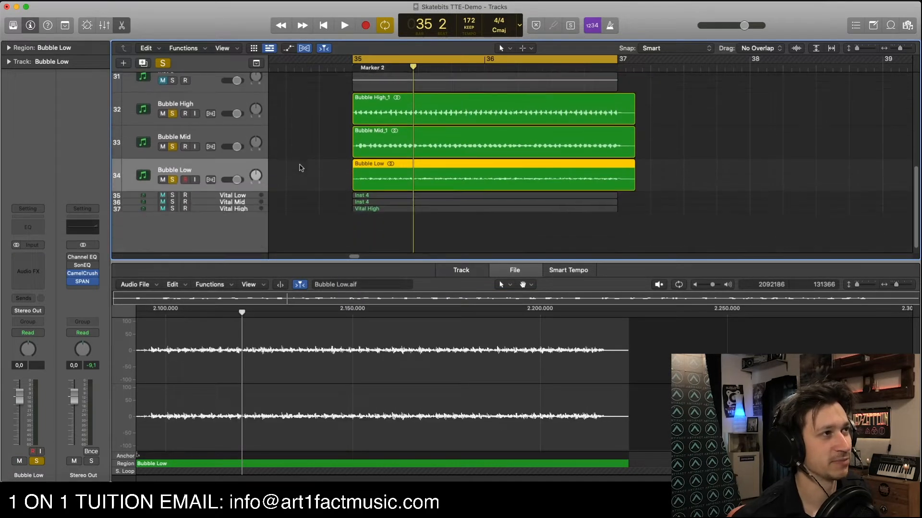
# Step: Audition the bounced tracks one at a time in solo: Bubble Low, Bubble Mid and Bubble High
pyautogui.click(330, 138)
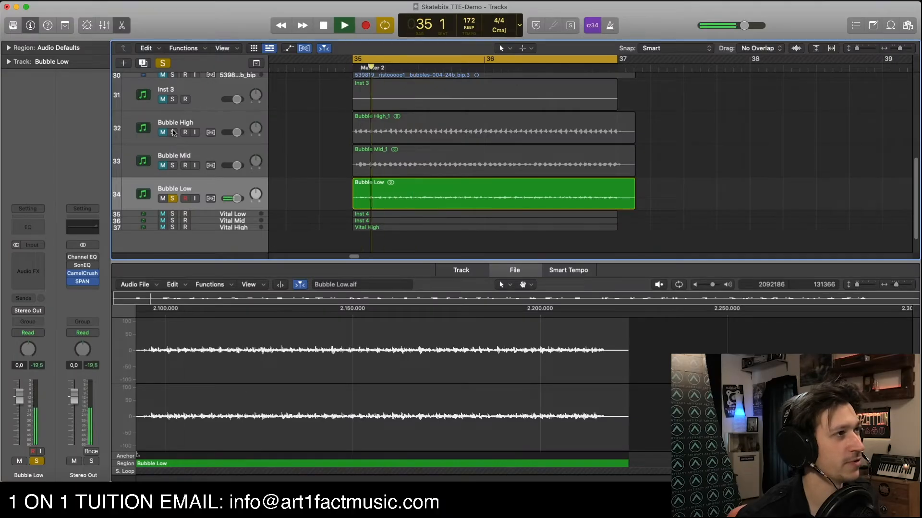
pyautogui.press('space')
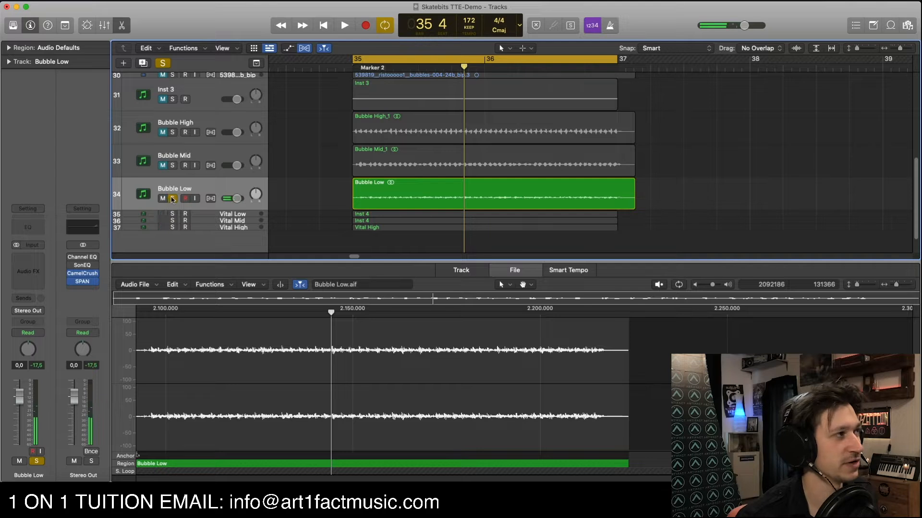
pyautogui.click(173, 165)
pyautogui.press('space')
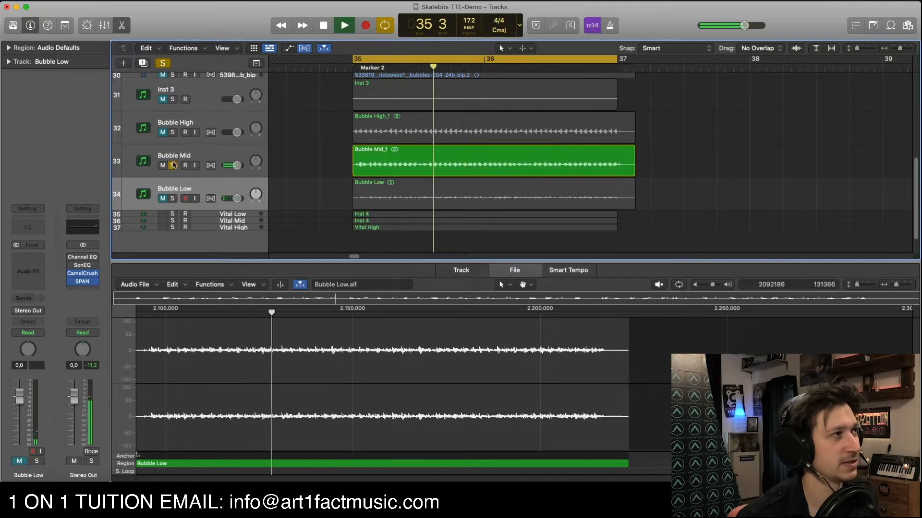
pyautogui.press('space')
pyautogui.click(172, 165)
pyautogui.click(173, 133)
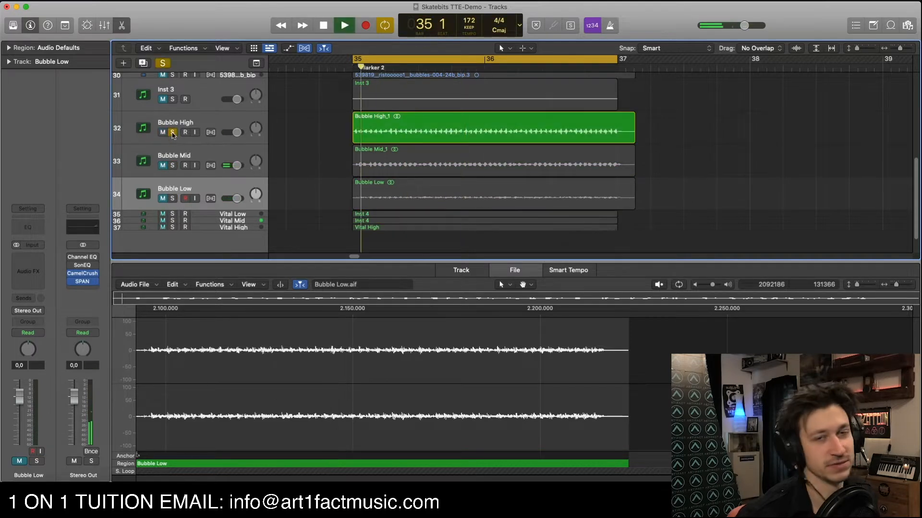
pyautogui.press('space')
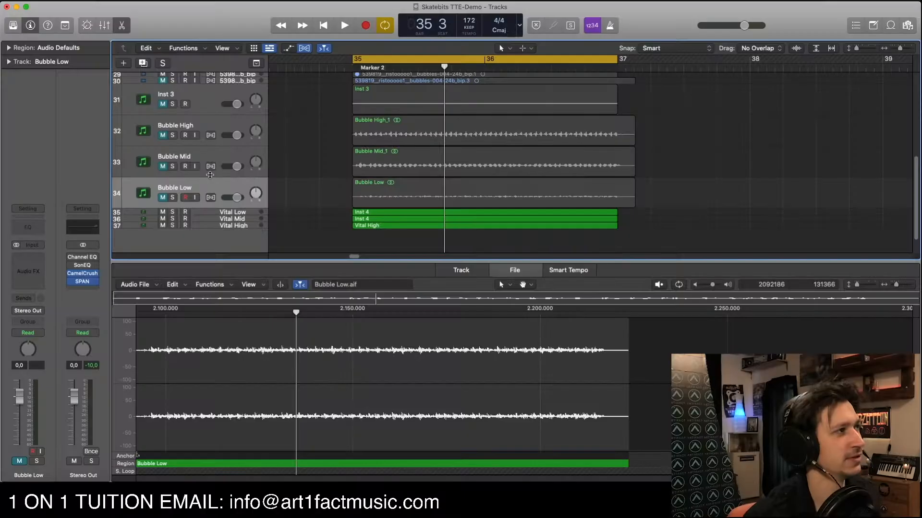
# Step: Solo the Vital Low track and open its Vital synthesizer
pyautogui.press('Up')
pyautogui.press('Up')
pyautogui.press('Up')
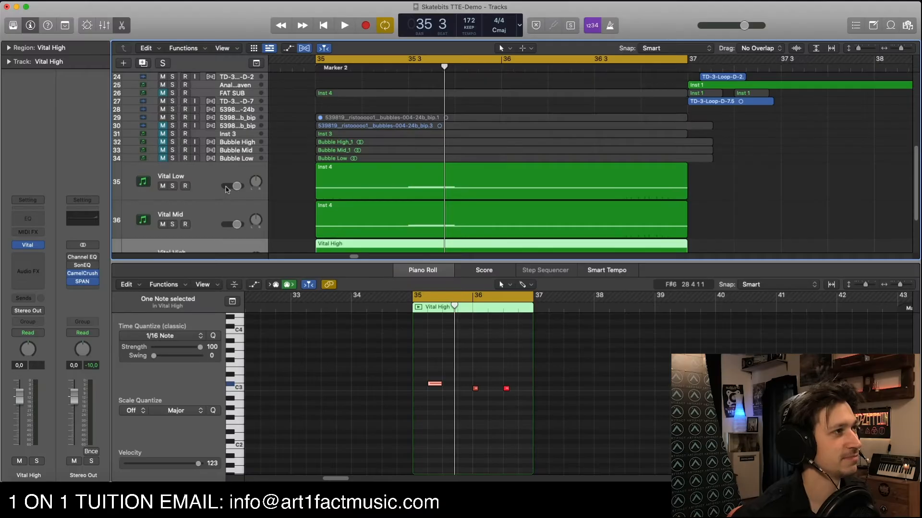
pyautogui.scroll(-3, 160, 124)
pyautogui.click(160, 125)
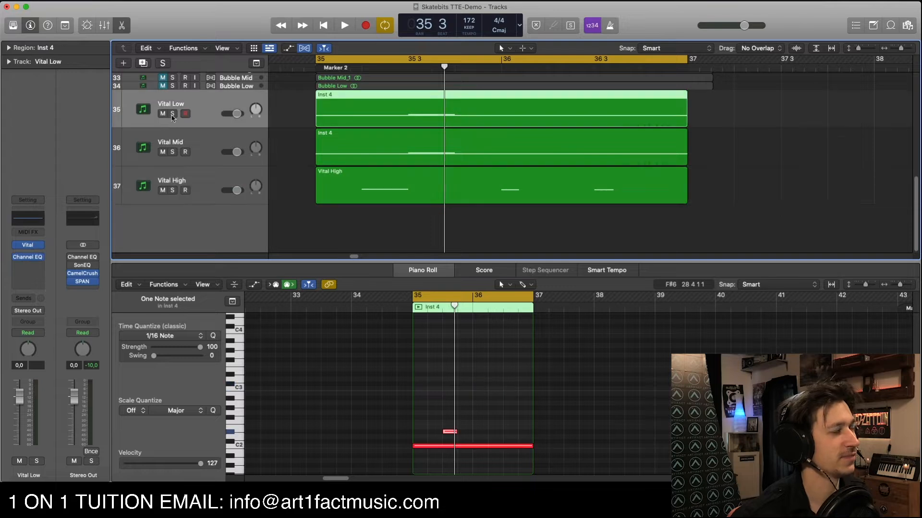
pyautogui.click(172, 114)
pyautogui.click(28, 246)
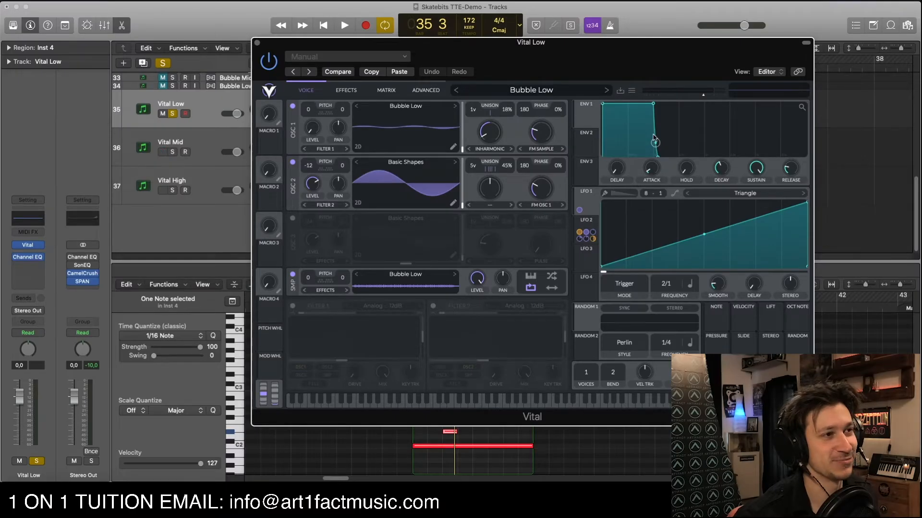
# Step: Switch off oscillators 2 and 1 in Vital to audition the Bubble Low sample alone, and re-enable oscillator 1
pyautogui.press('space')
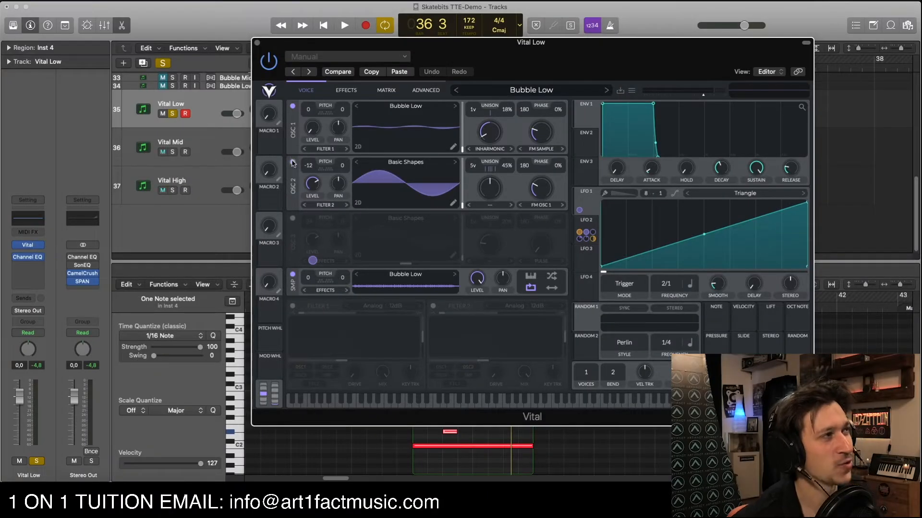
pyautogui.click(292, 162)
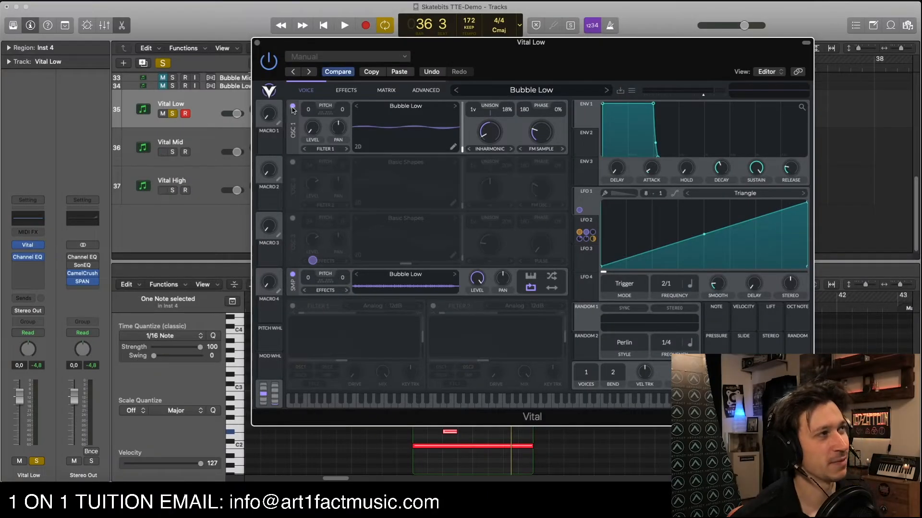
pyautogui.click(292, 106)
pyautogui.press('space')
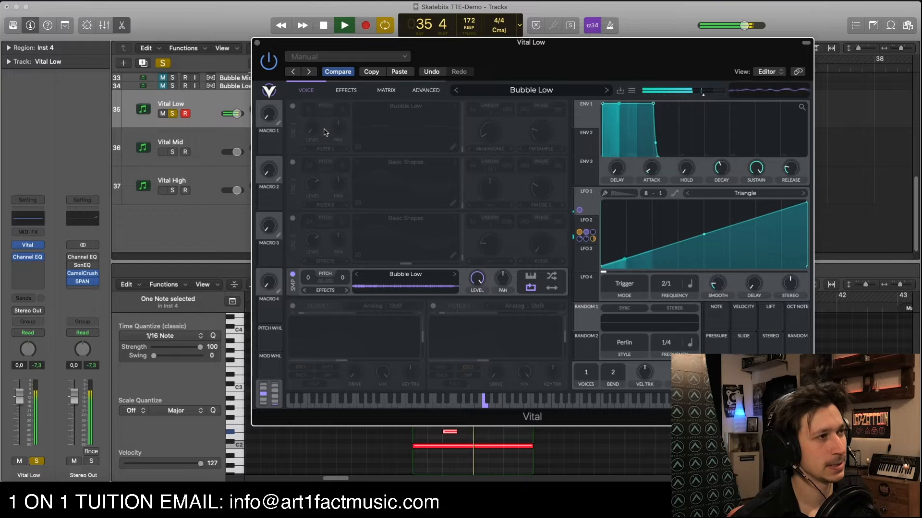
pyautogui.click(292, 106)
pyautogui.press('space')
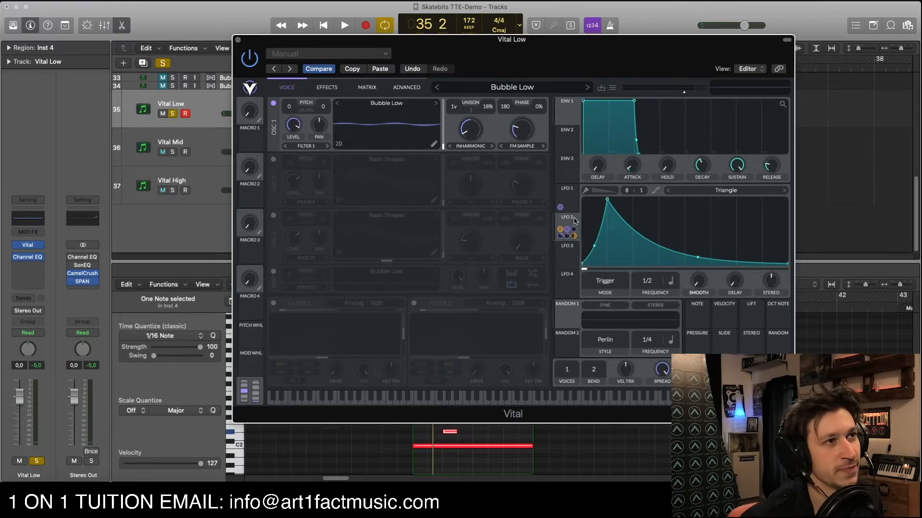
# Step: Show LFO 1, nudge oscillator 1's wavetable position while listening, and switch the Bubble Low sampler back on
pyautogui.click(571, 203)
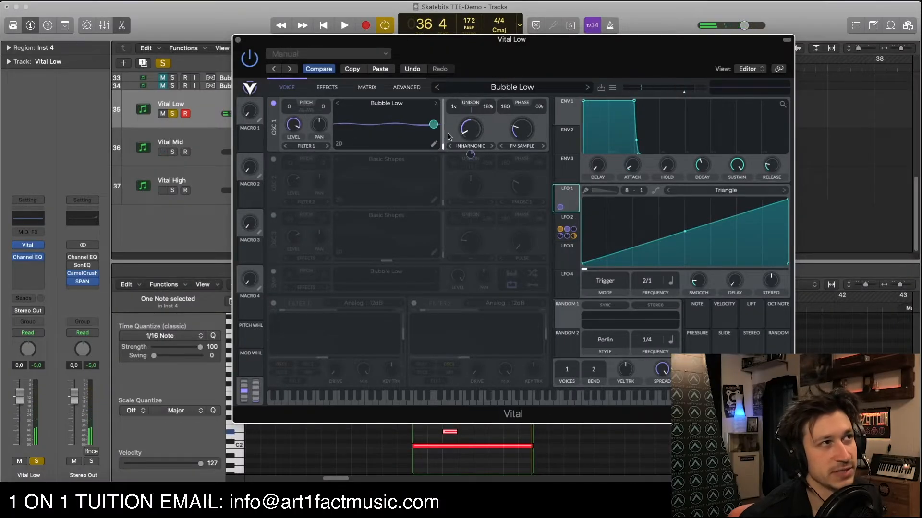
pyautogui.moveTo(443, 147); pyautogui.dragTo(443, 145)
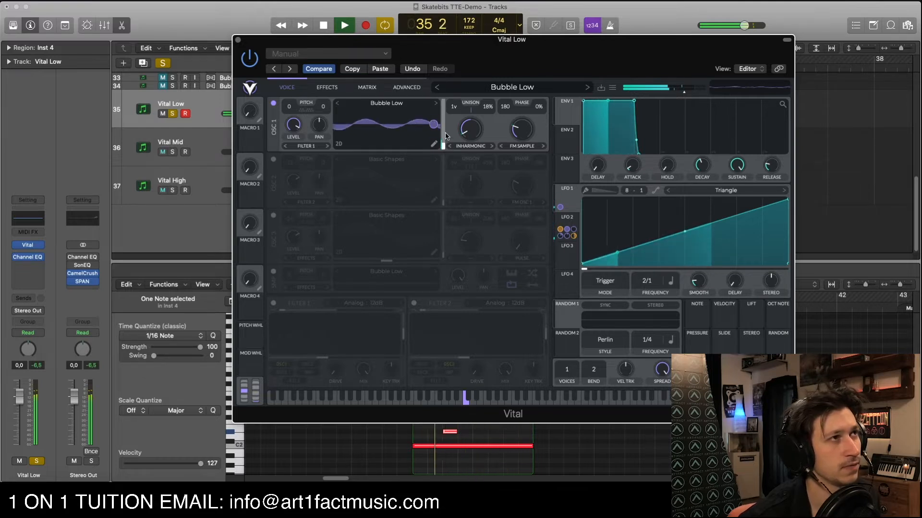
pyautogui.press('space')
pyautogui.click(273, 271)
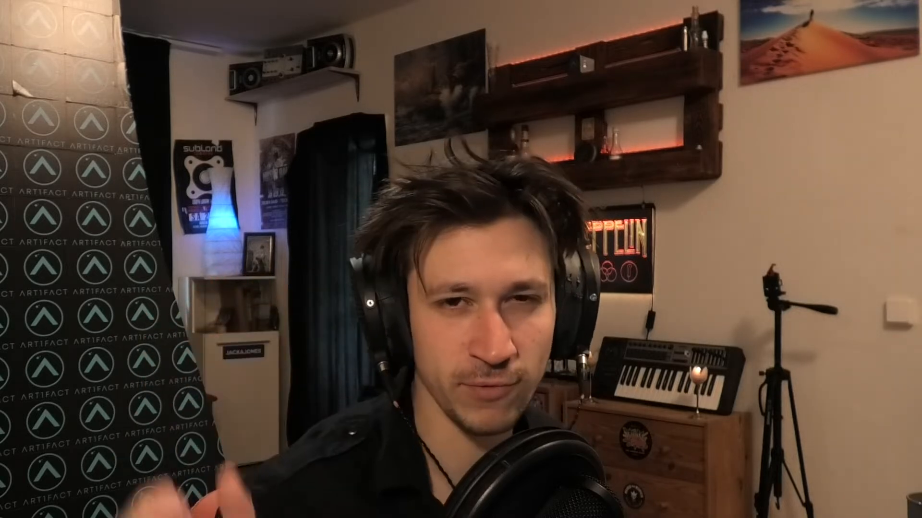
# Step: Show LFO 2 and play the loop to hear its modulation of the warp and FM amounts
pyautogui.click(571, 219)
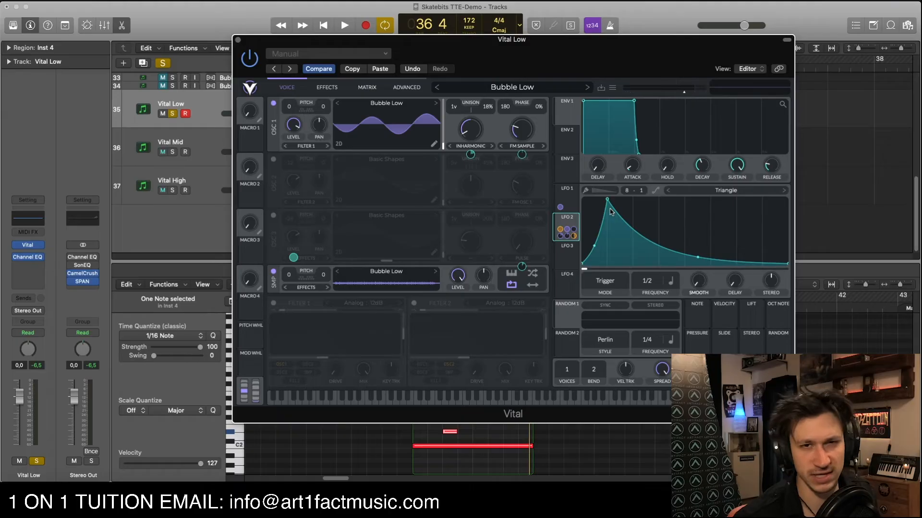
pyautogui.press('space')
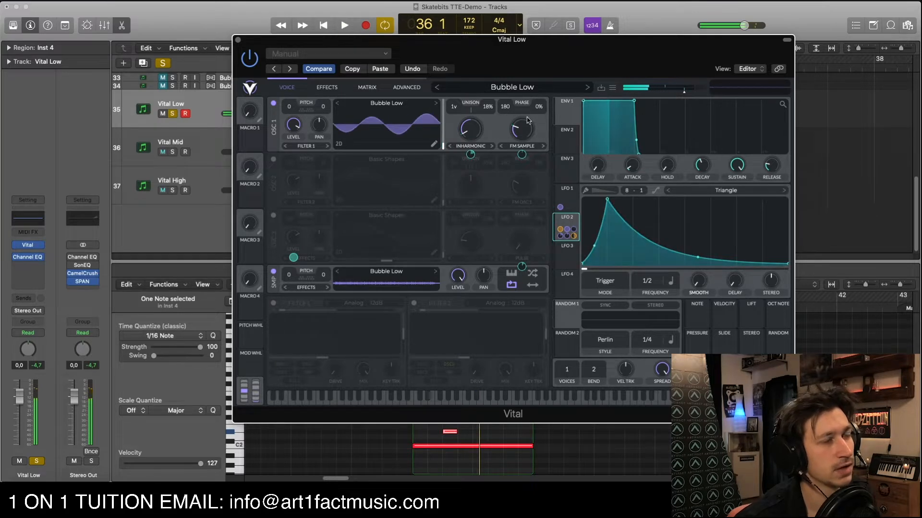
pyautogui.press('space')
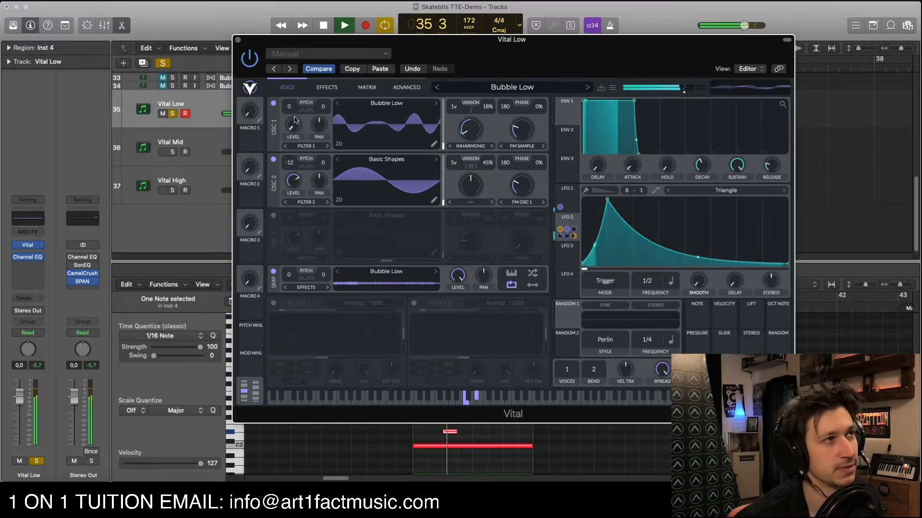
# Step: Switch oscillator 1 off and back on during playback to compare the sound with and without it
pyautogui.click(274, 104)
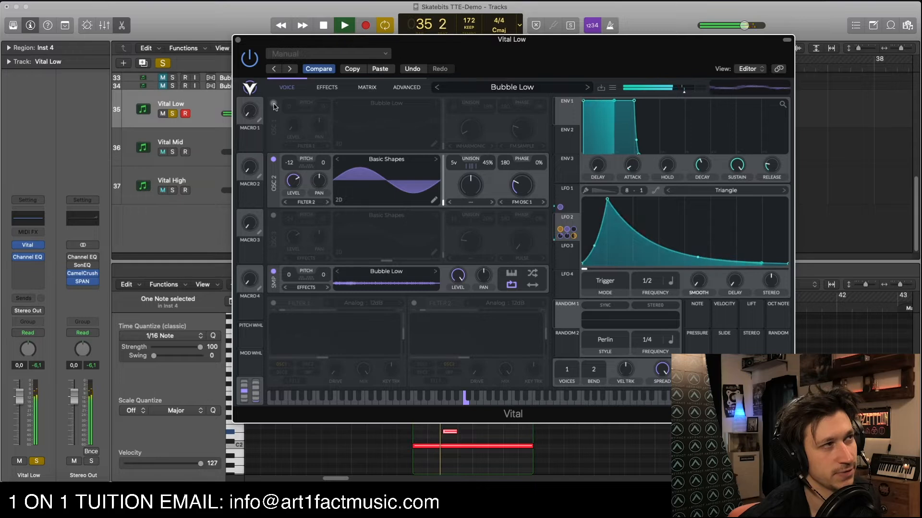
pyautogui.press('space')
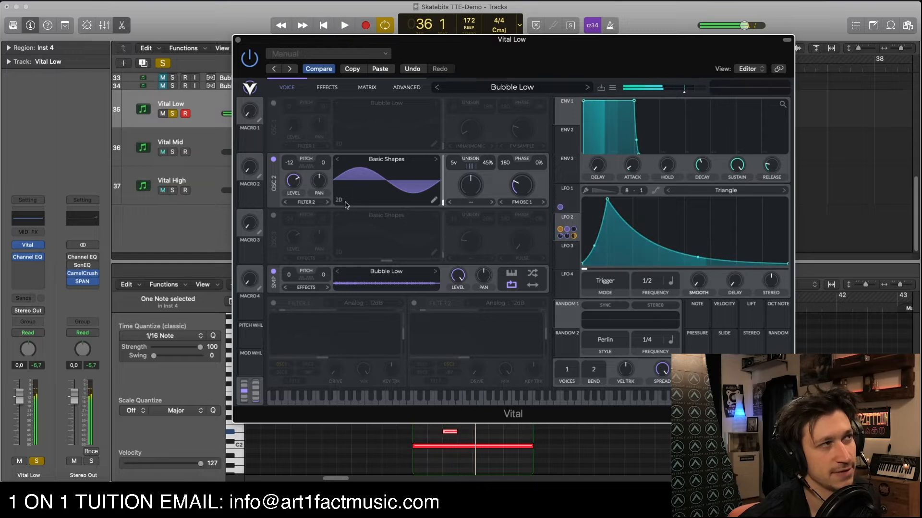
pyautogui.press('space')
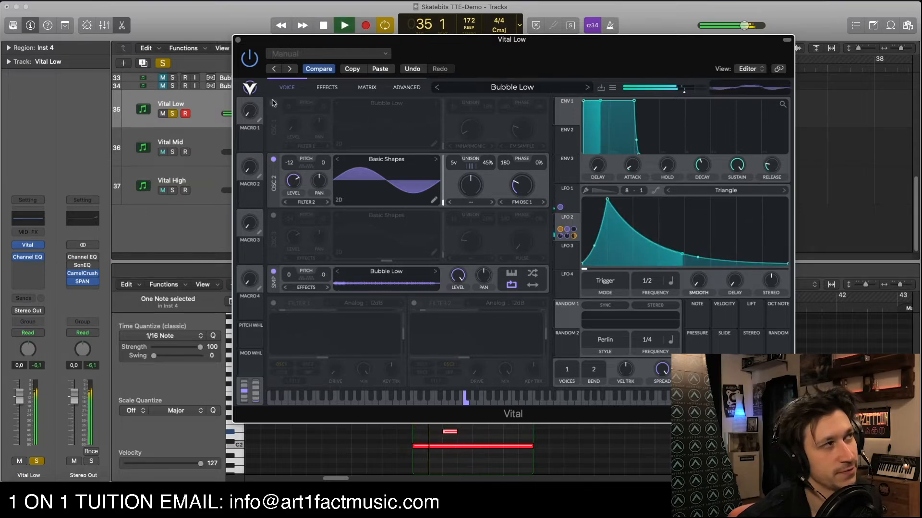
pyautogui.click(273, 103)
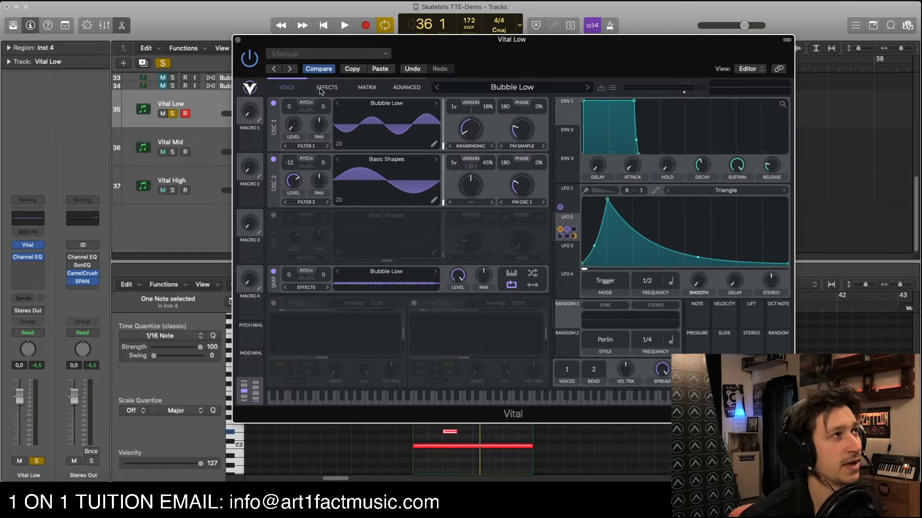
# Step: Examine Vital's effects chain on Vital Low and toggle the Diode low cut filter to compare its sound
pyautogui.click(406, 88)
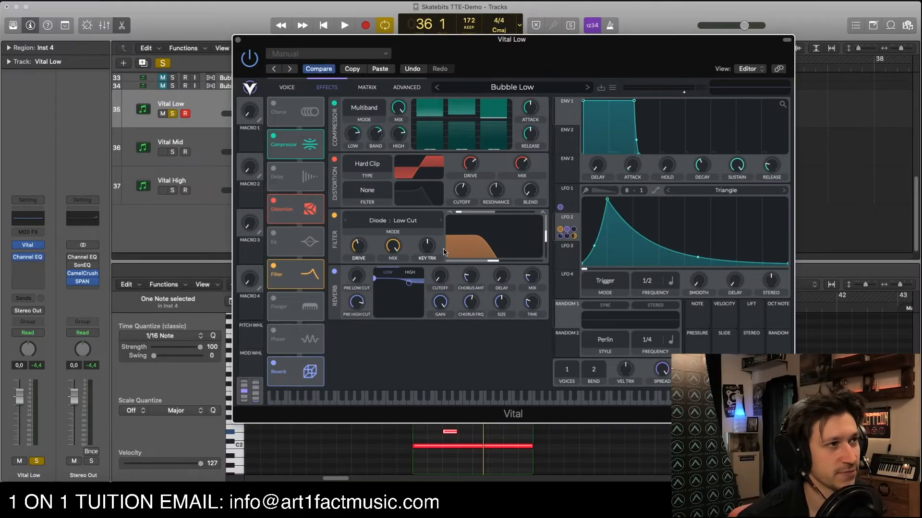
pyautogui.press('space')
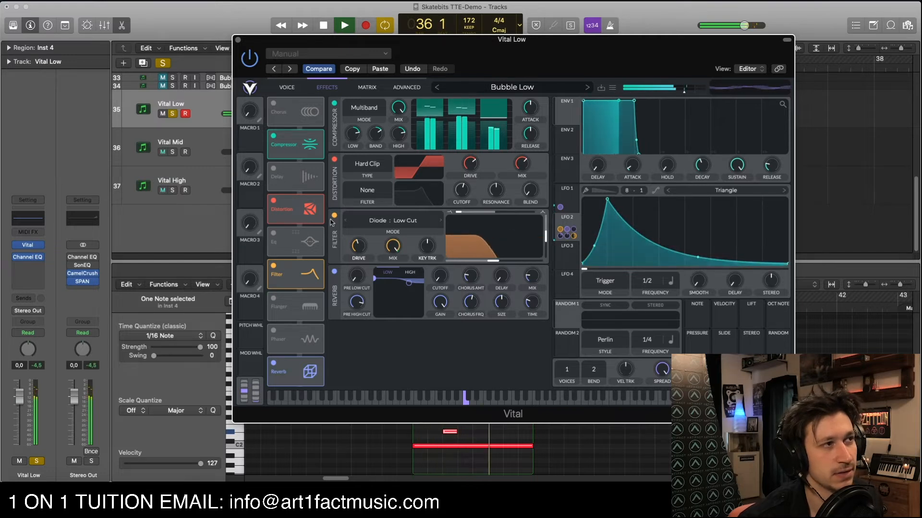
pyautogui.press('space')
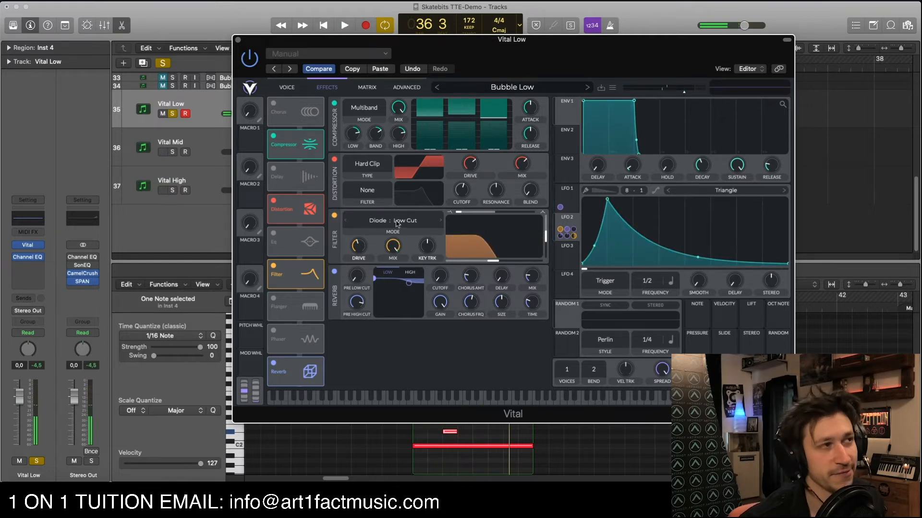
pyautogui.click(335, 217)
pyautogui.press('space')
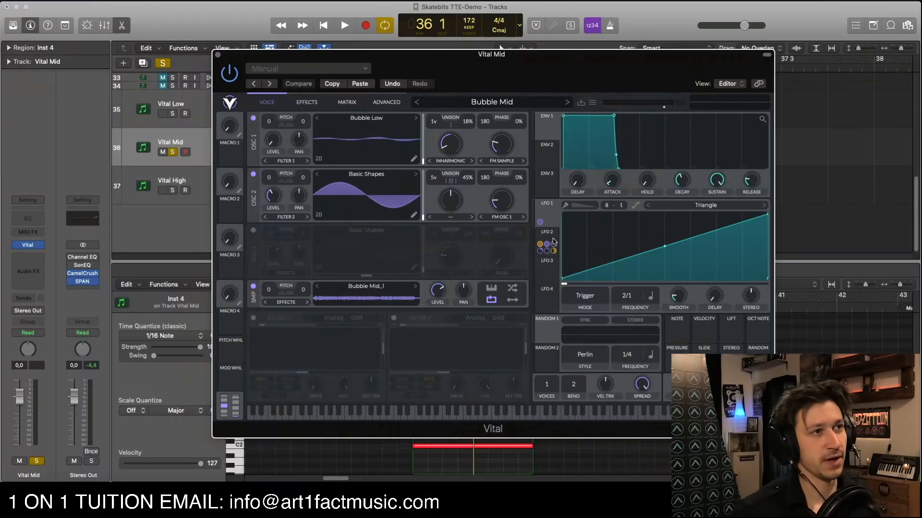
# Step: Show the LFO 2 curve in the Vital instance on the Vital Mid track
pyautogui.click(552, 240)
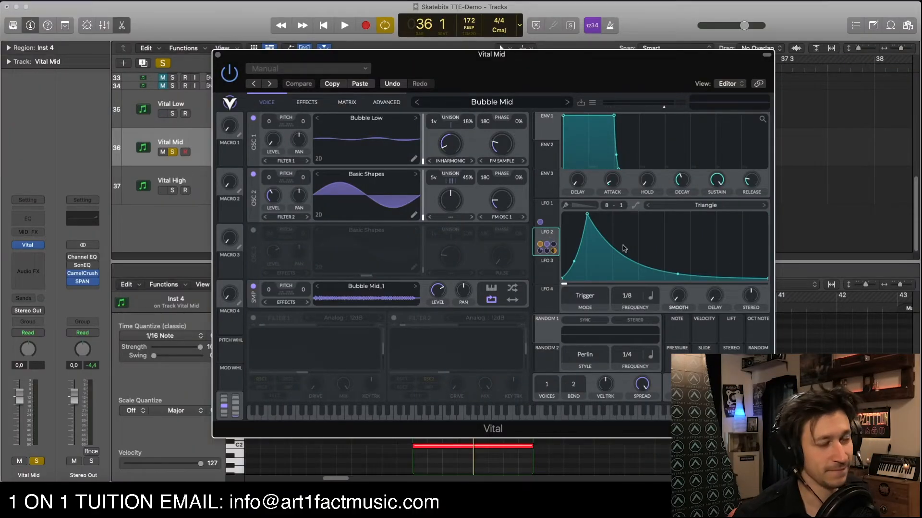
# Step: Solo Vital Low and Vital Mid in turn during playback to compare their sound and LFO 2 modulation rates
pyautogui.click(172, 113)
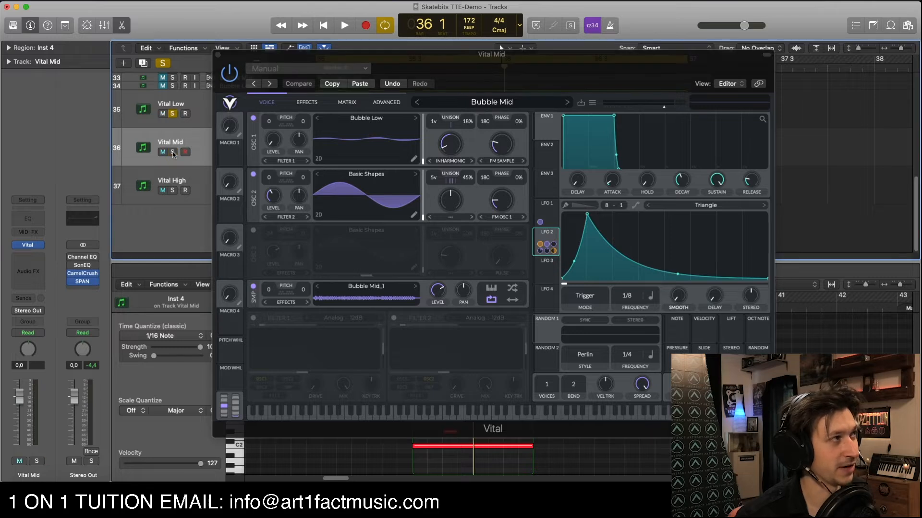
pyautogui.press('space')
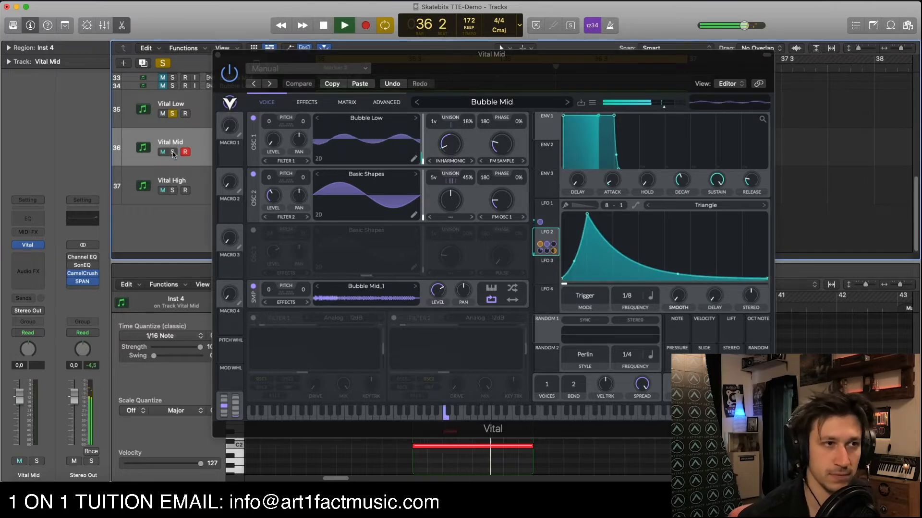
pyautogui.click(173, 152)
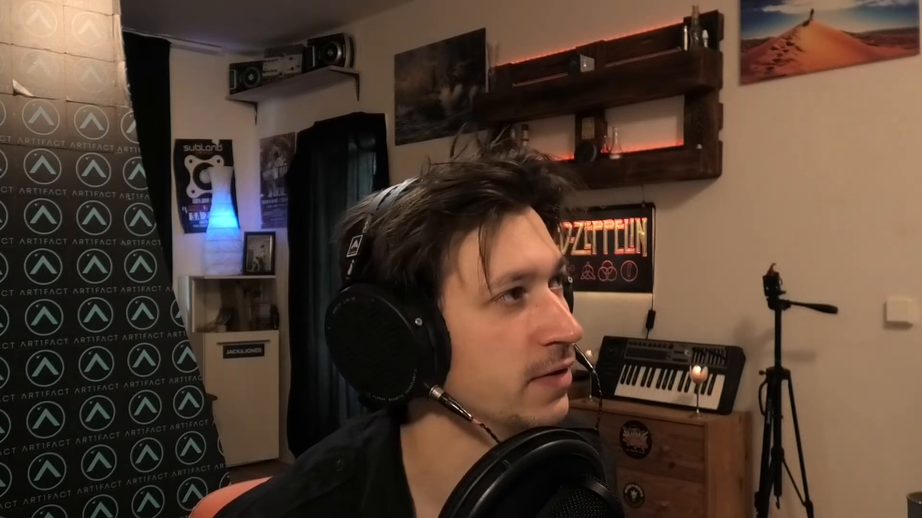
pyautogui.press('space')
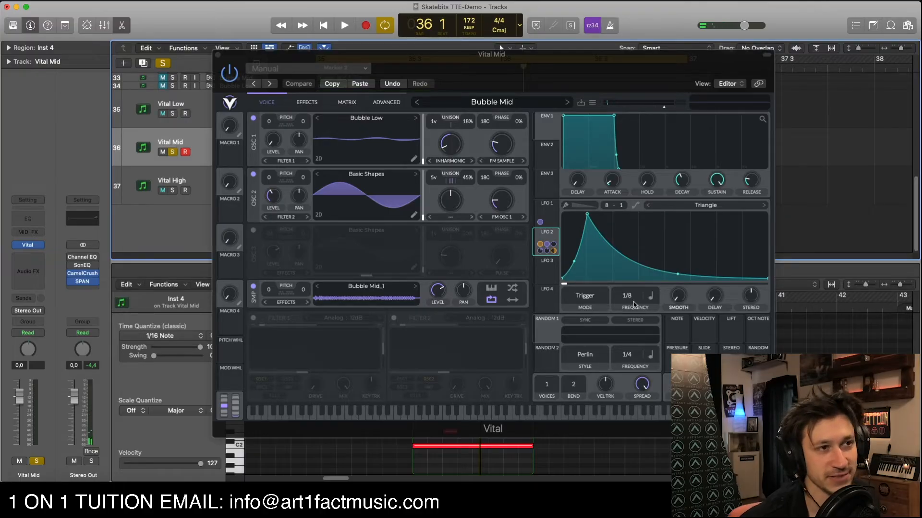
pyautogui.press('space')
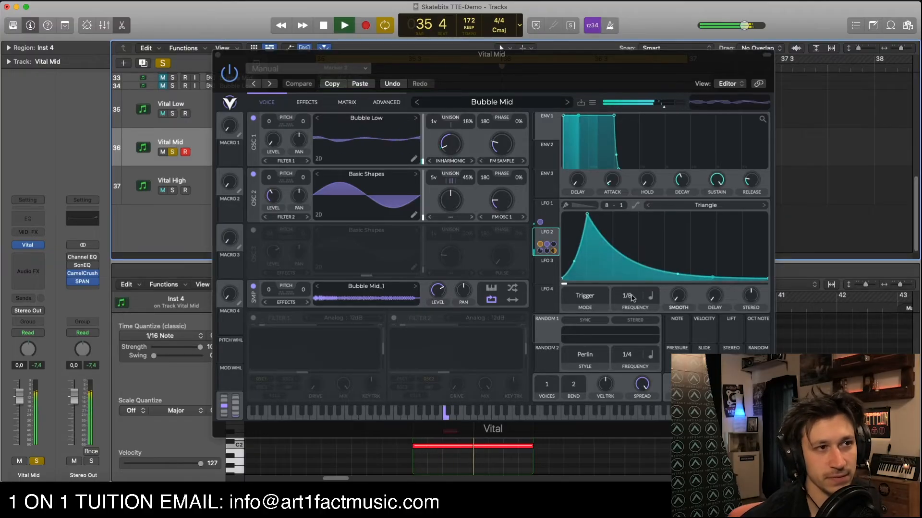
pyautogui.press('space')
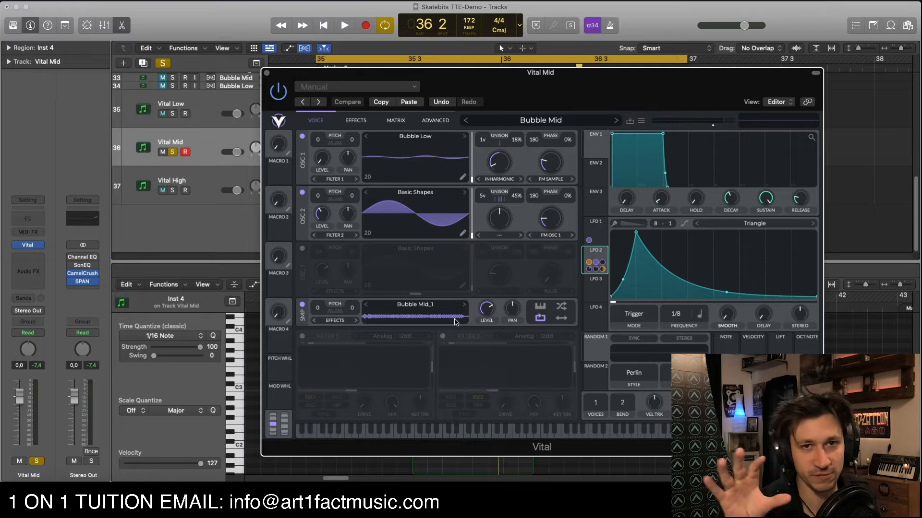
# Step: Play Vital Mid on its own and examine its chorus, compressor, distortion, filter and reverb effects chain
pyautogui.press('space')
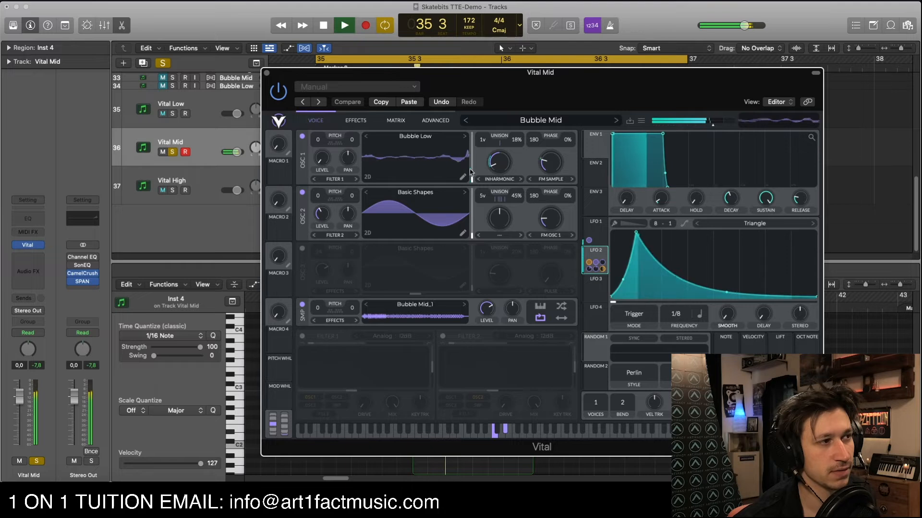
pyautogui.click(356, 121)
pyautogui.press('space')
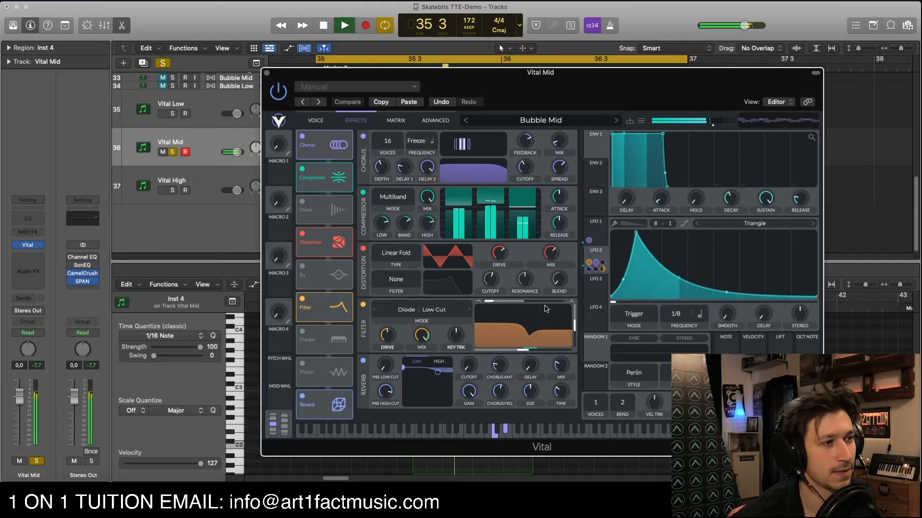
pyautogui.press('space')
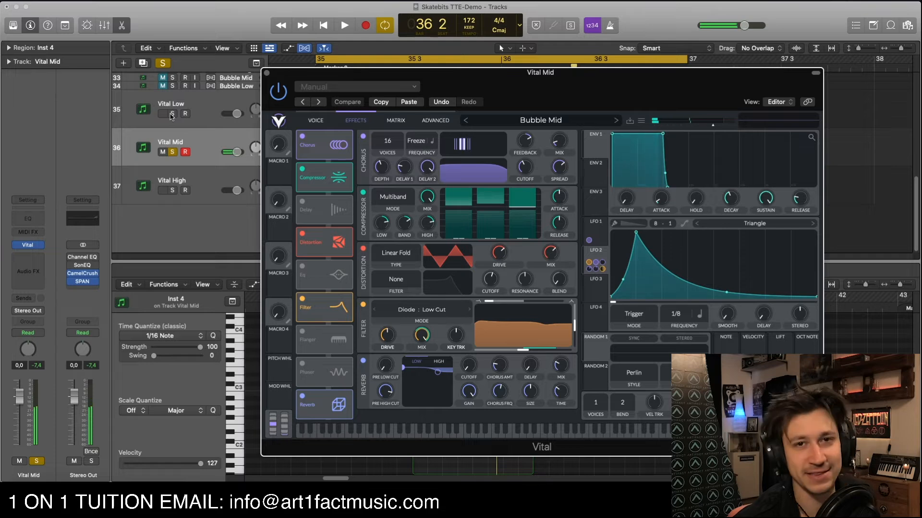
# Step: Add Vital Low to the solo alongside Vital Mid, review Vital Mid's voice and effects settings, and play the layers
pyautogui.click(171, 115)
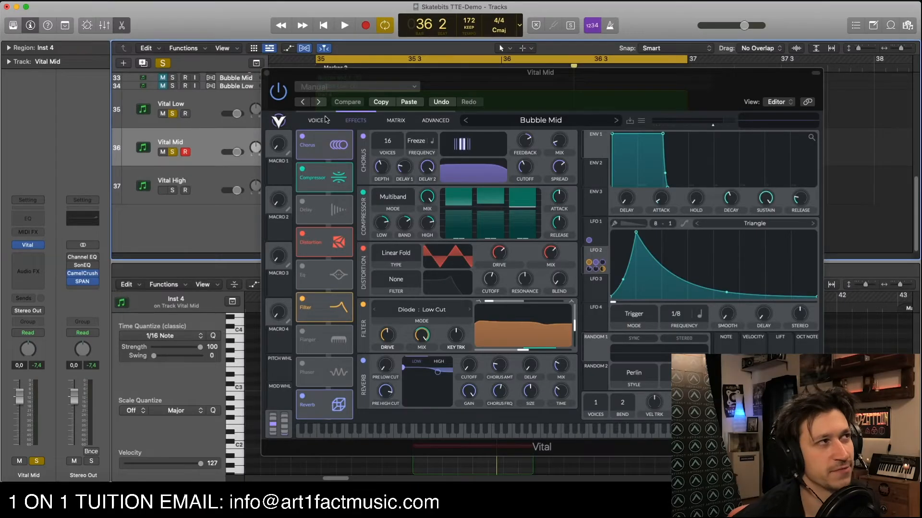
pyautogui.click(316, 120)
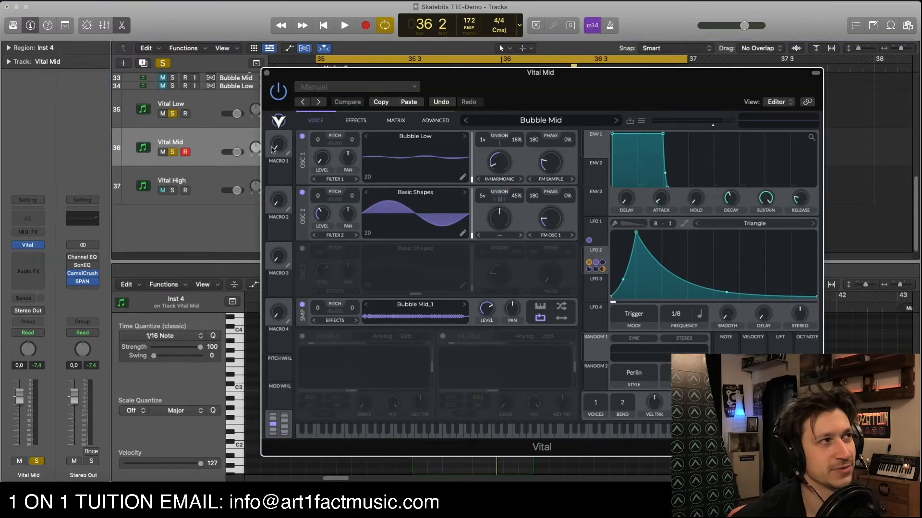
pyautogui.click(356, 121)
pyautogui.press('space')
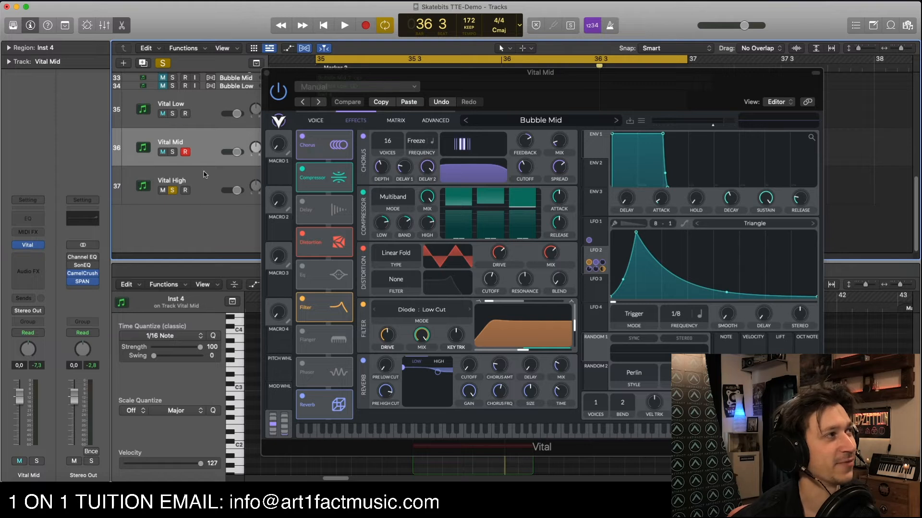
# Step: Open the Vital instance on the Vital High track and examine its LFO 2 curve and effects chain
pyautogui.click(204, 175)
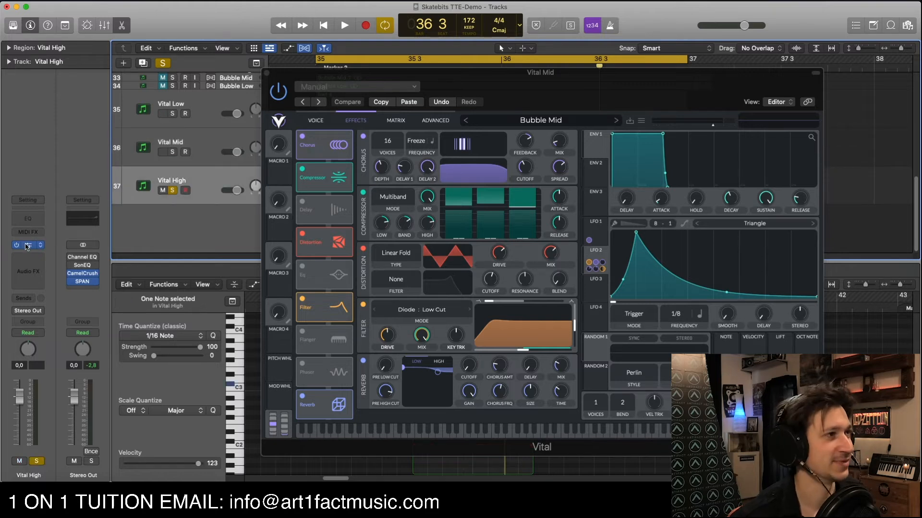
pyautogui.click(27, 246)
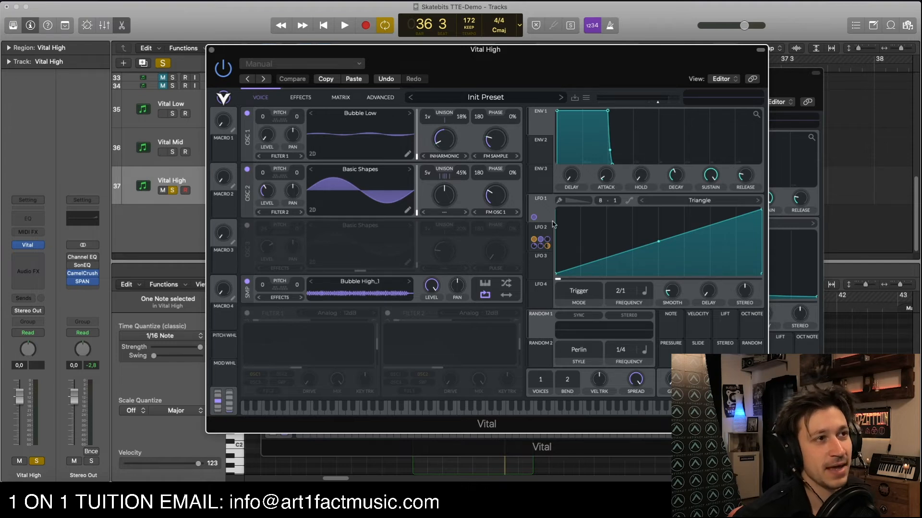
pyautogui.click(536, 229)
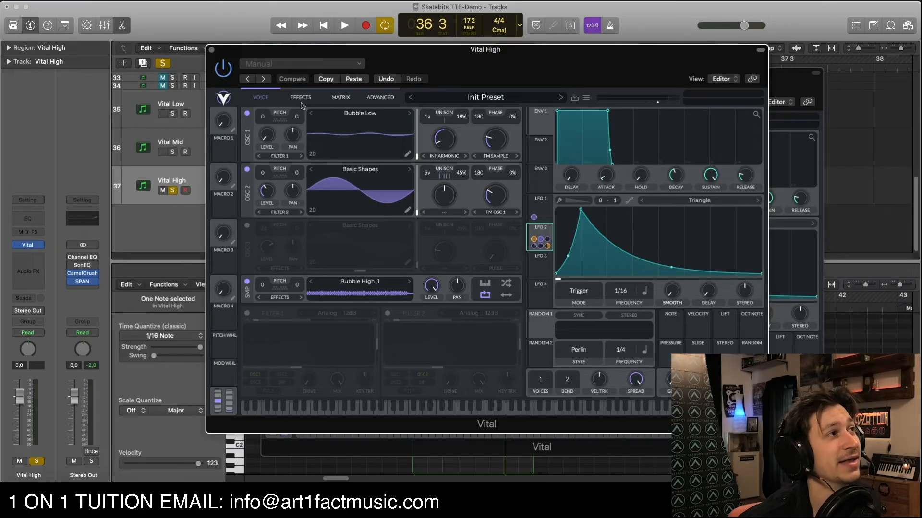
pyautogui.click(301, 99)
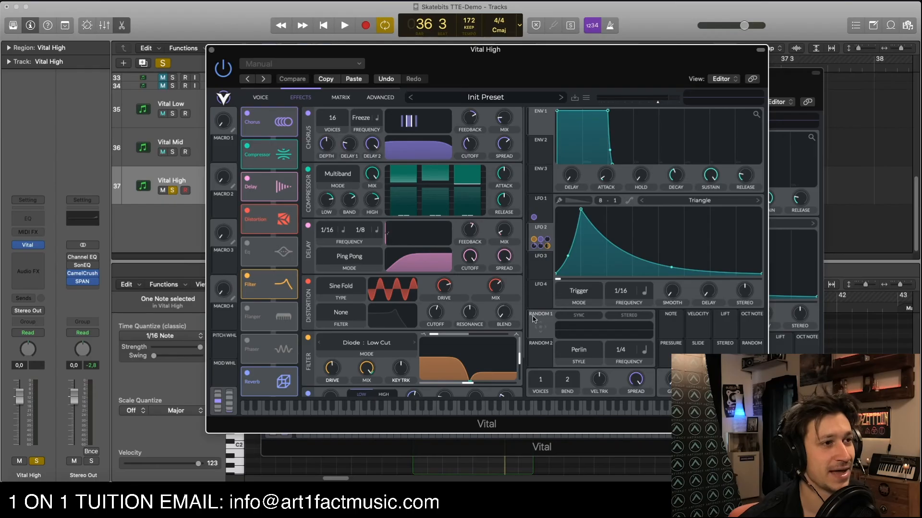
pyautogui.scroll(-2, 524, 315)
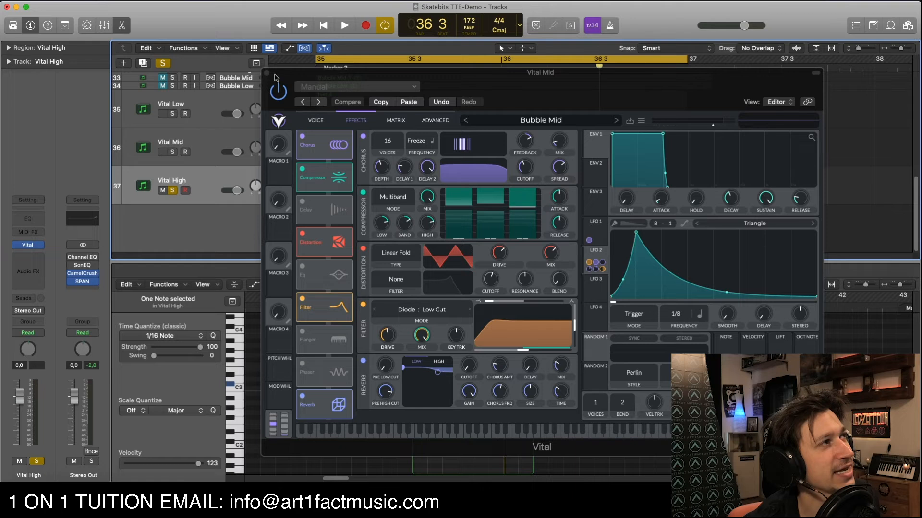
# Step: Close the Vital Mid instance and play Vital High, adding Vital Low and Vital Mid to the solo during playback
pyautogui.click(267, 73)
pyautogui.click(450, 266)
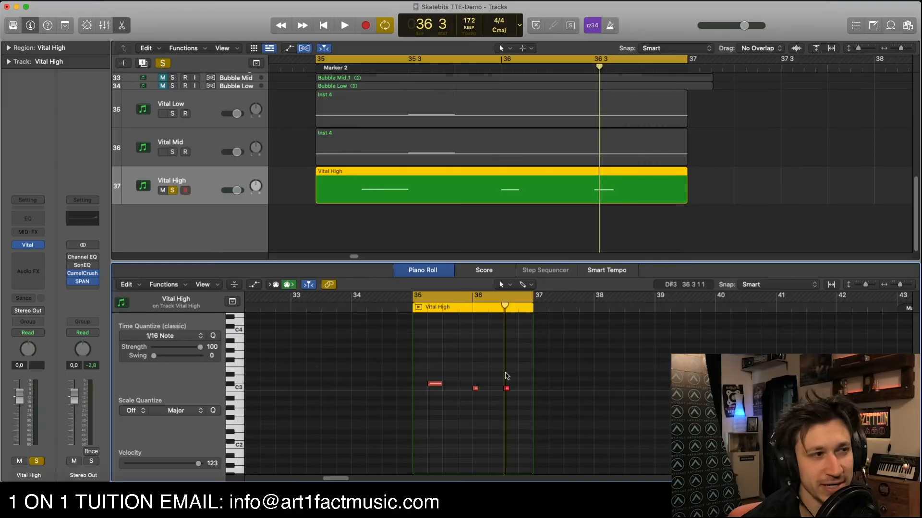
pyautogui.press('space')
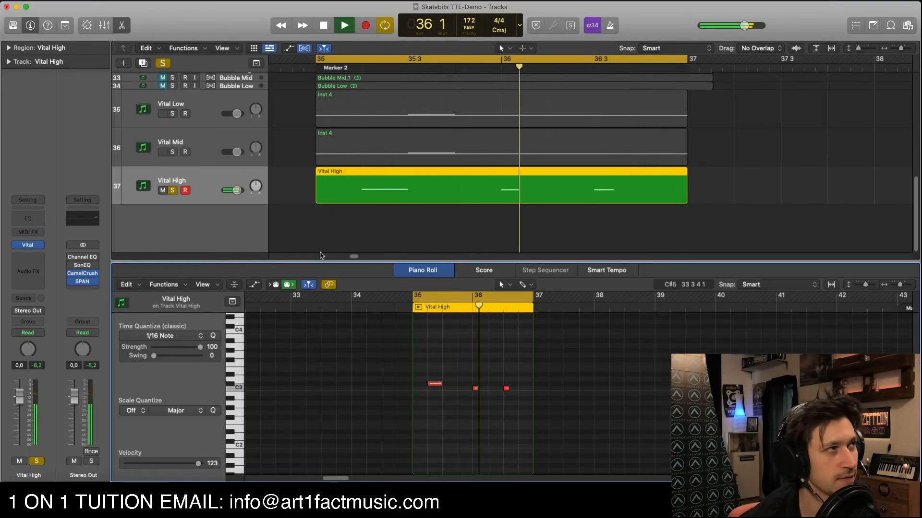
pyautogui.click(172, 114)
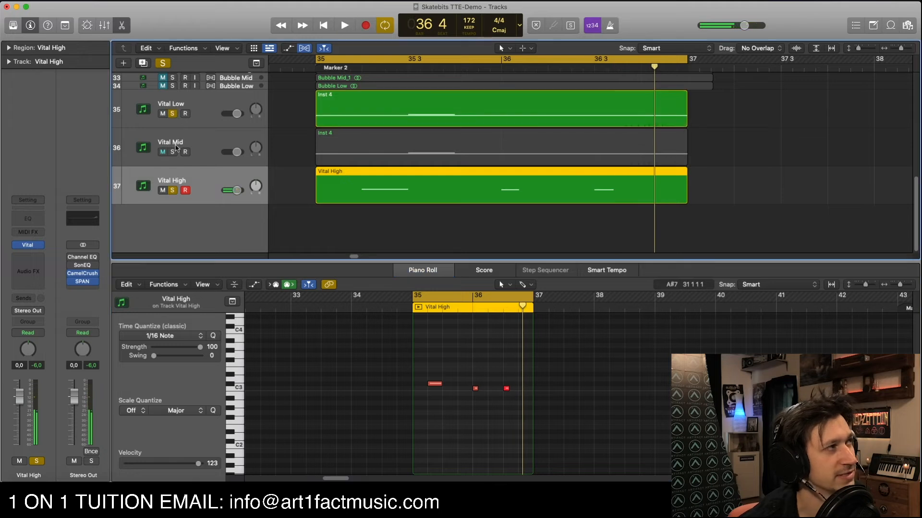
pyautogui.click(174, 151)
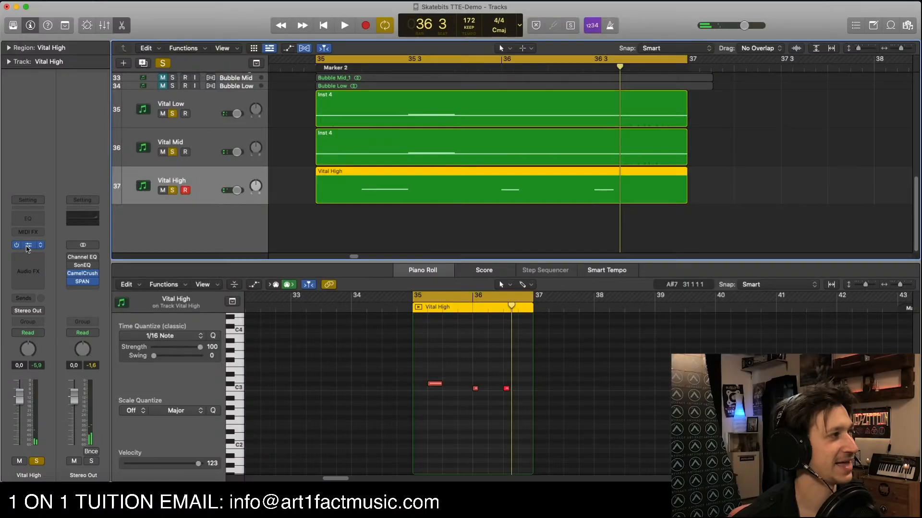
# Step: Review Vital High's effects chain again and play all three Vital layers together with no track soloed
pyautogui.click(28, 245)
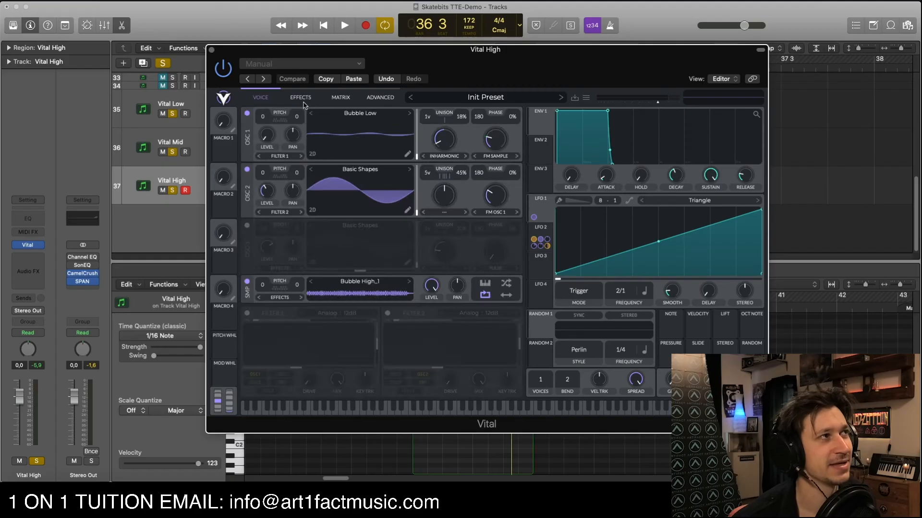
pyautogui.click(302, 98)
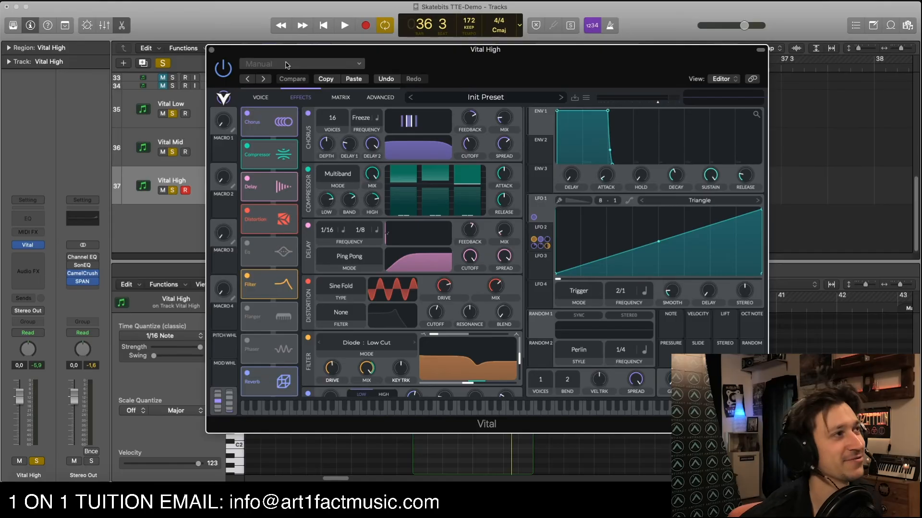
pyautogui.click(212, 50)
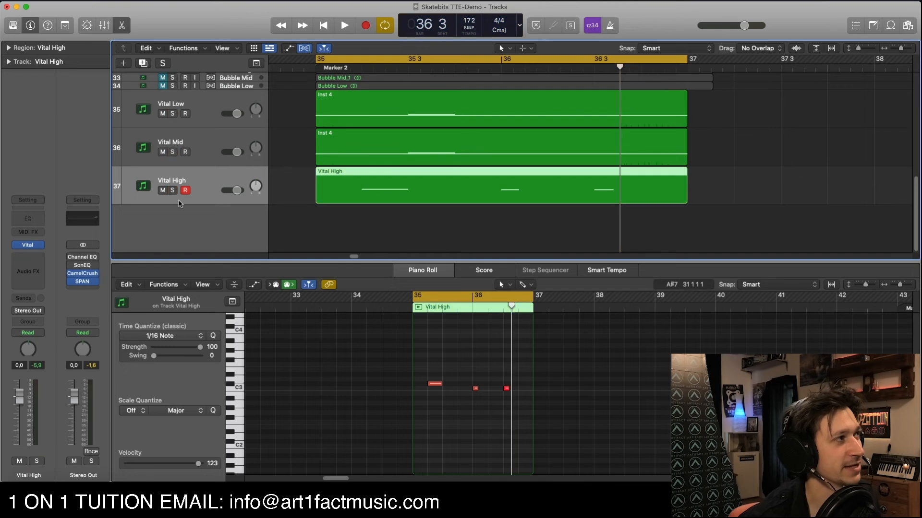
pyautogui.press('space')
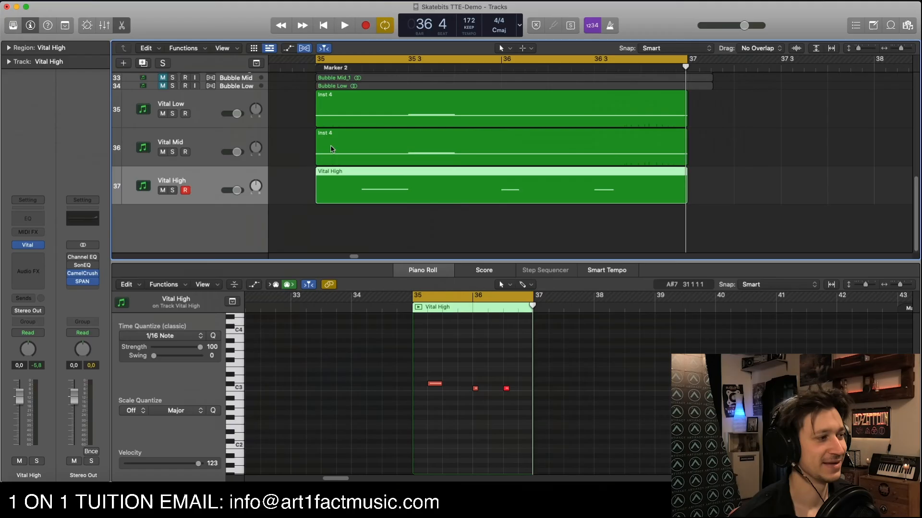
# Step: Switch to the browser showing the Freesound page for the source sample Bubbles 004.wav
pyautogui.click(67, 498)
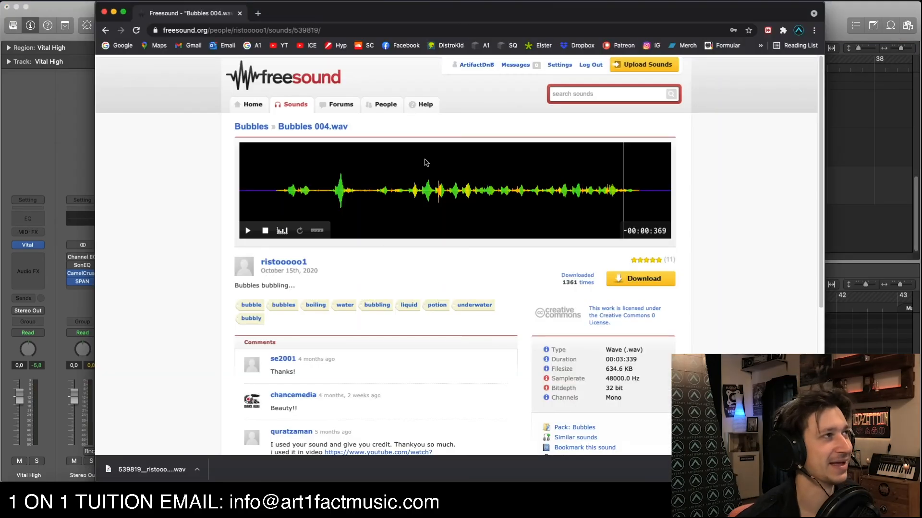